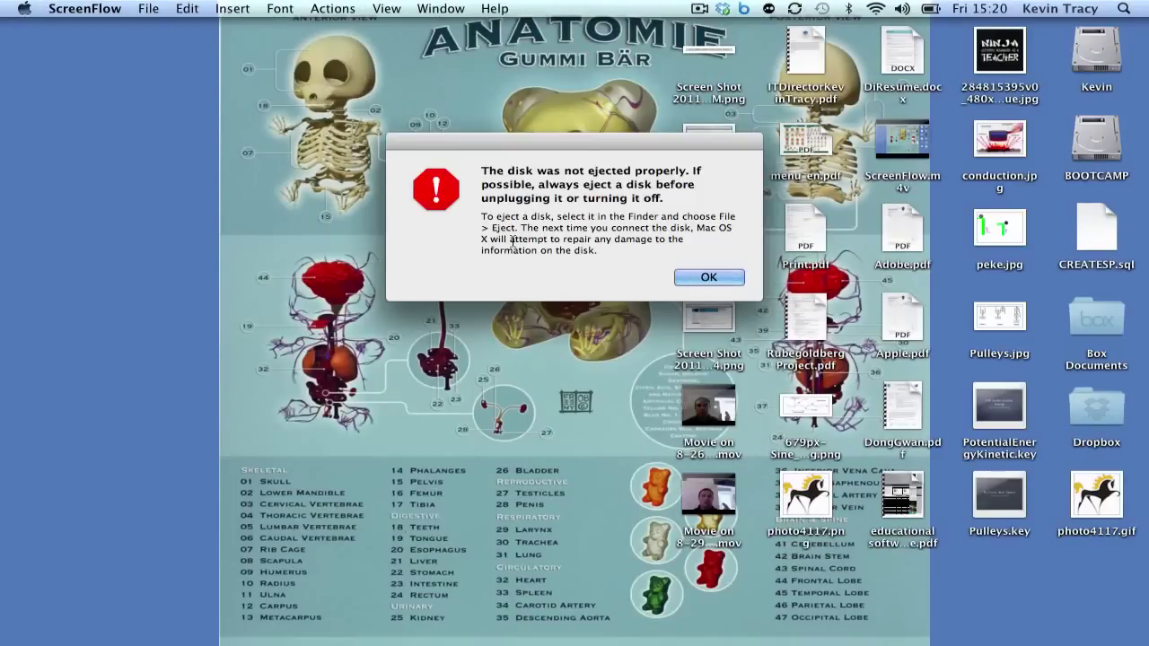
# Step: Dismiss the improperly-ejected disk warning and launch iMovie from the Dock
pyautogui.click(710, 278)
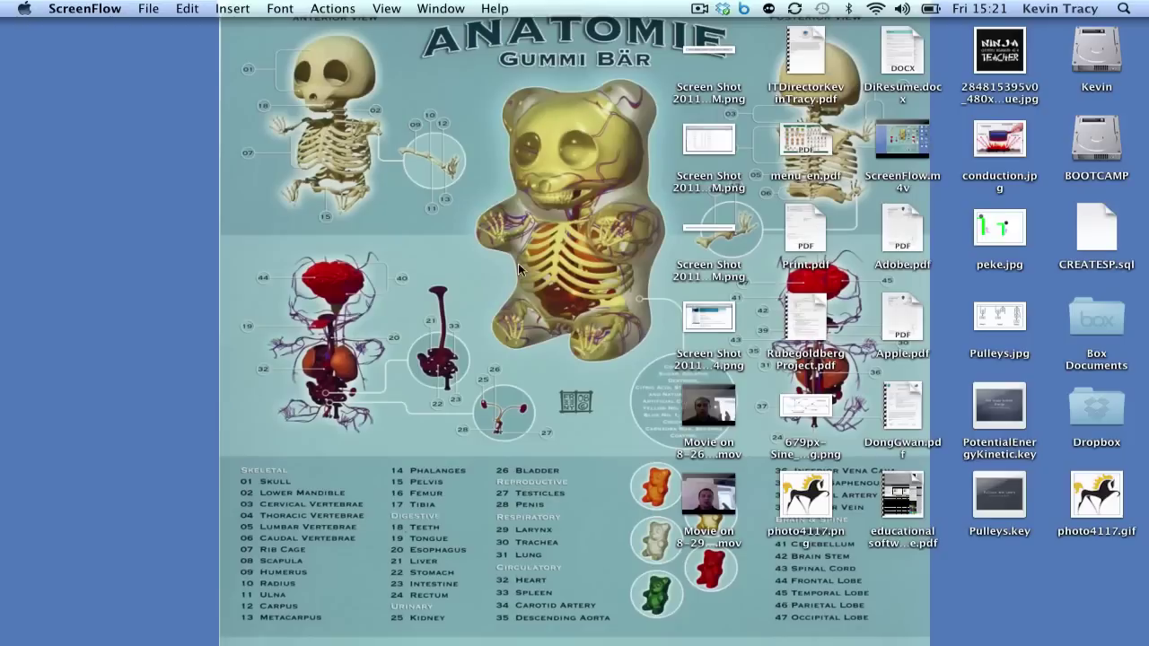
pyautogui.moveTo(592, 639)
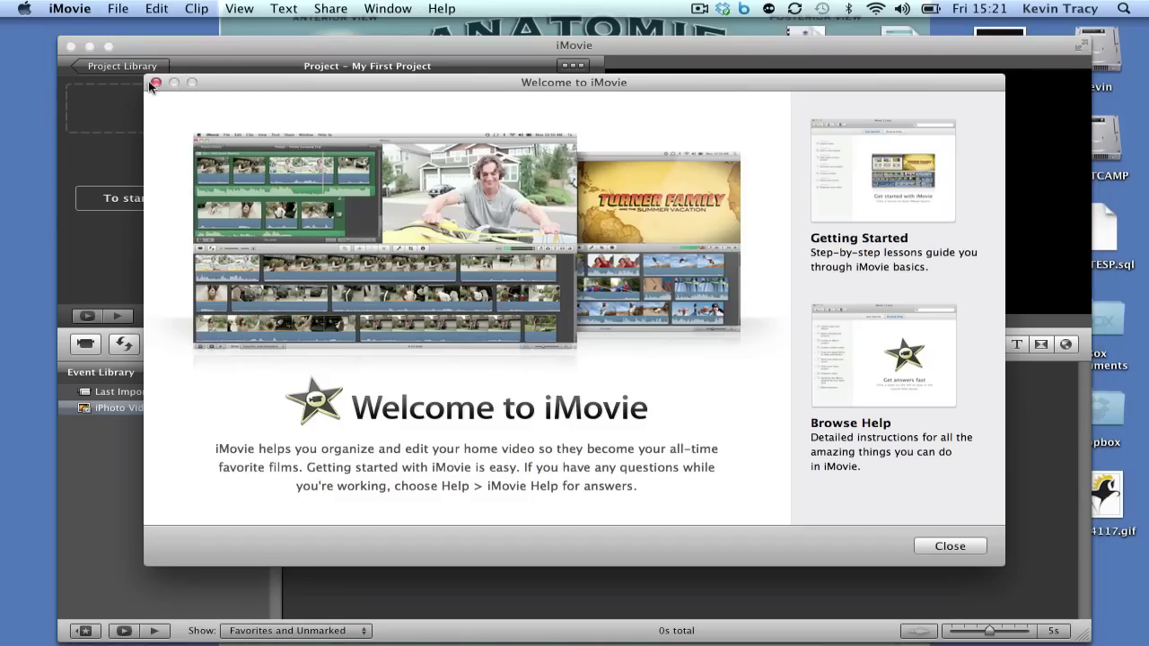
# Step: Skip the Welcome window, defer iPhoto thumbnails, select the Imovie drive's New Project, show 2011 clips
pyautogui.click(154, 82)
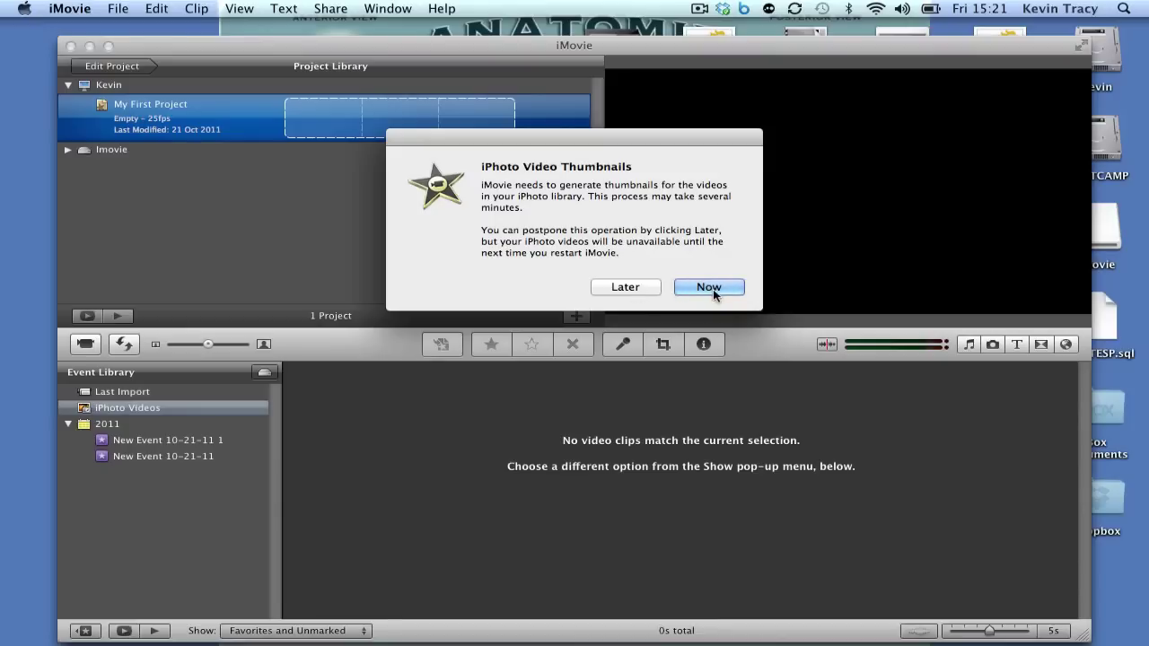
pyautogui.click(626, 286)
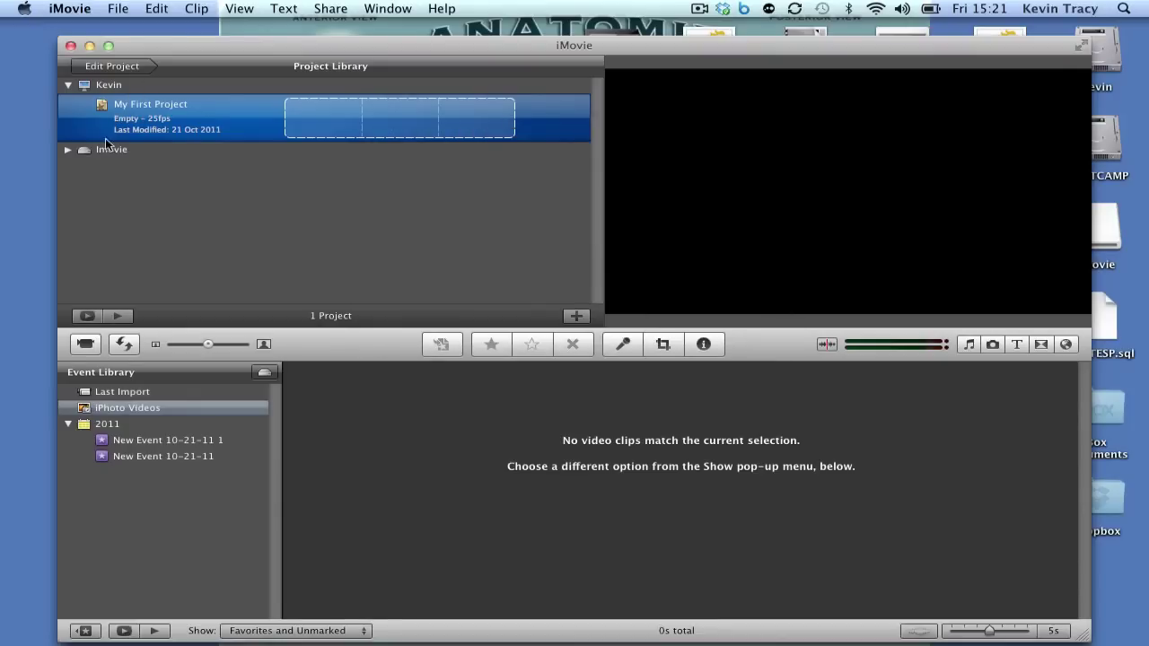
pyautogui.click(99, 148)
pyautogui.click(66, 149)
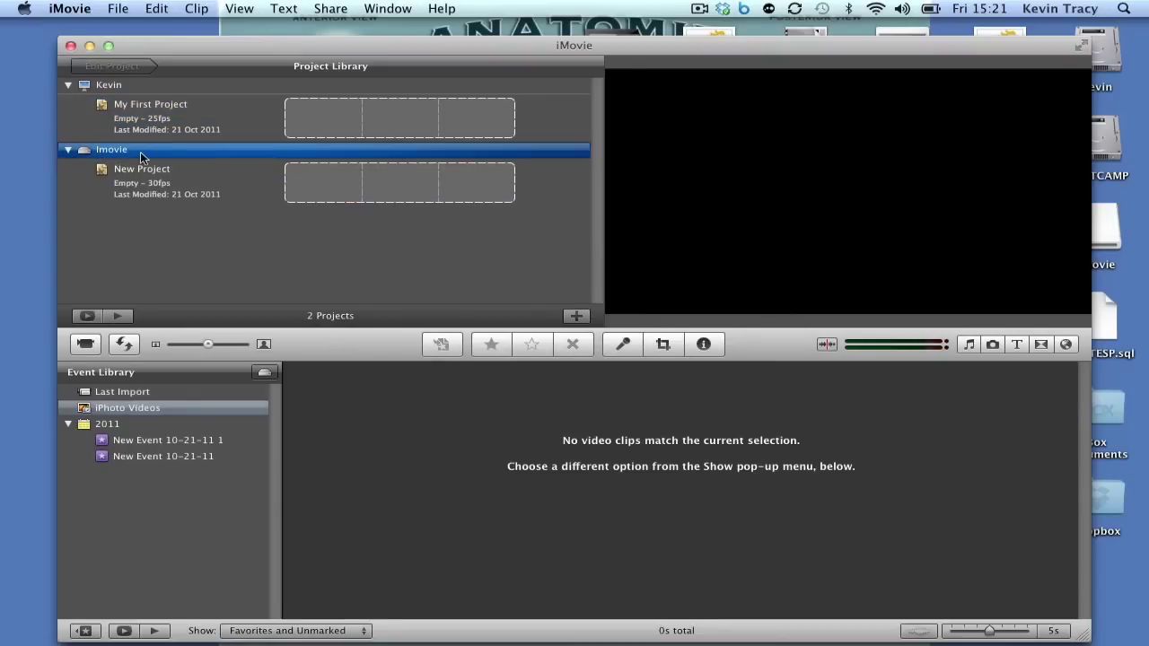
pyautogui.click(175, 168)
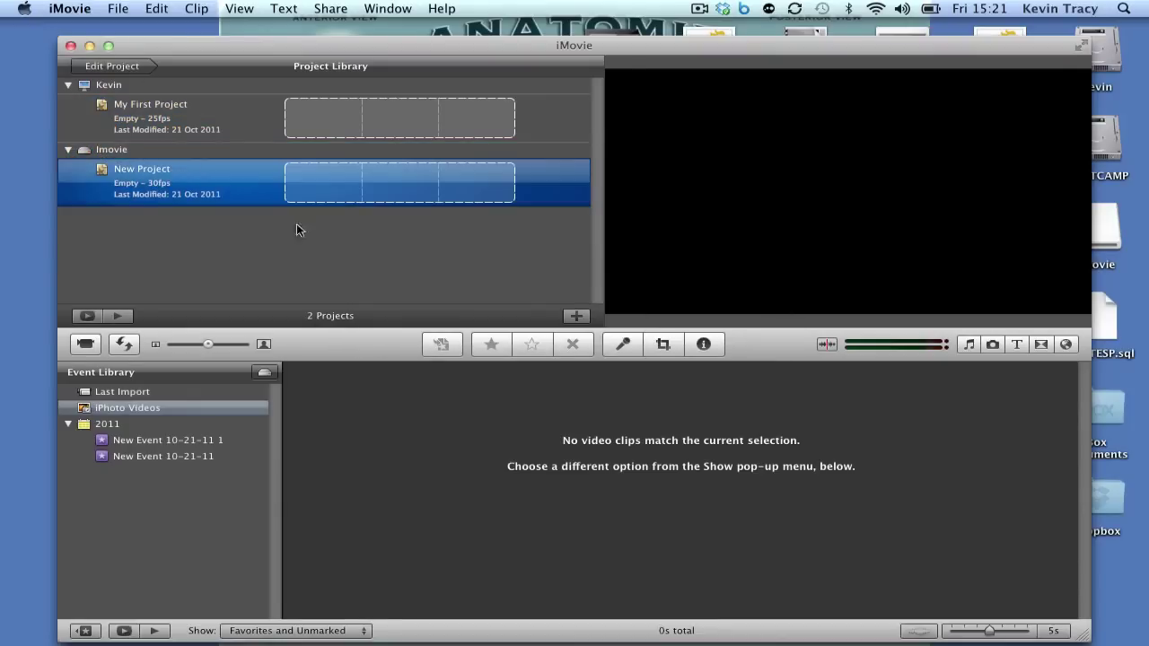
pyautogui.click(104, 425)
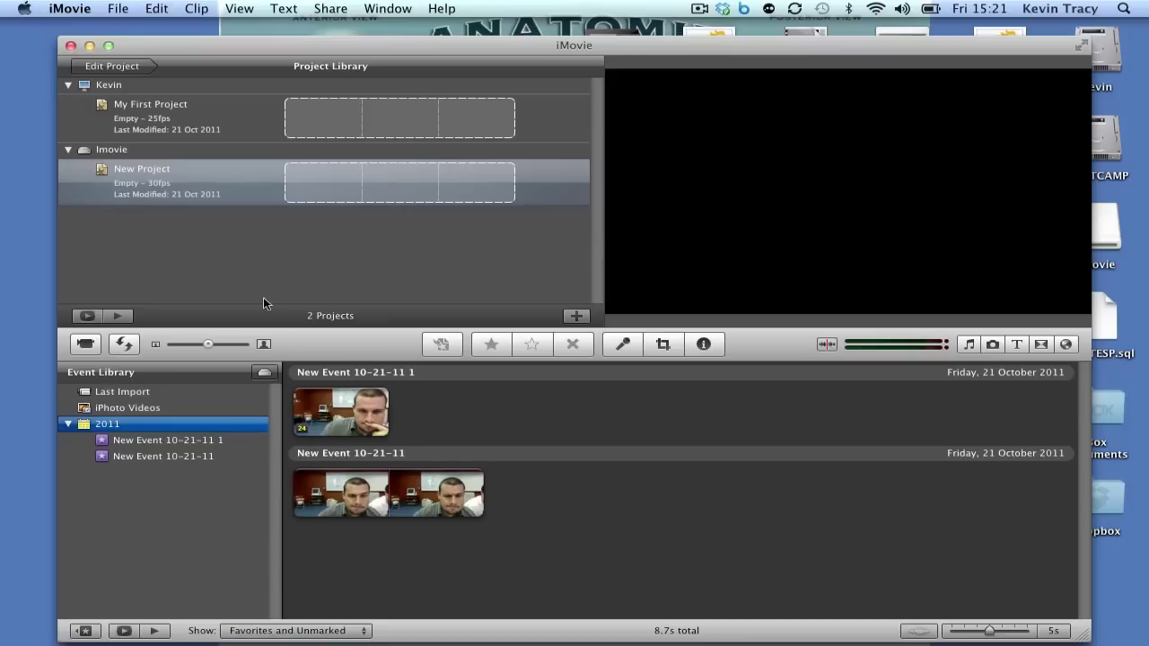
# Step: Collapse the 2011 event folder and re-toggle the Imovie drive's project list closed and open
pyautogui.click(69, 425)
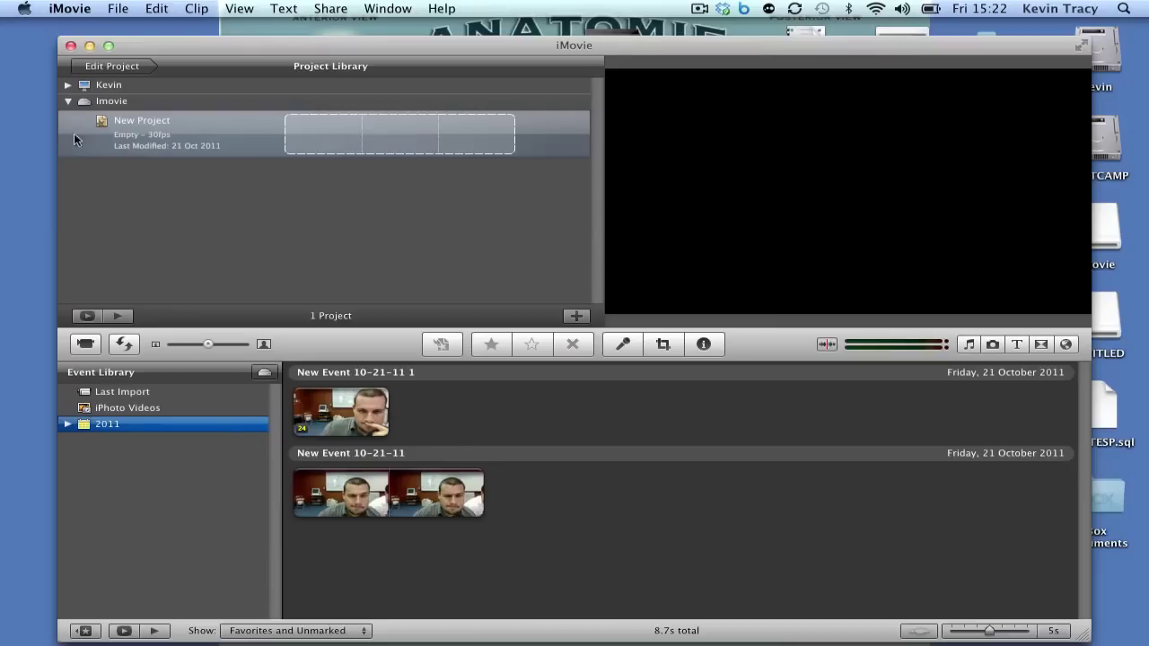
pyautogui.click(68, 103)
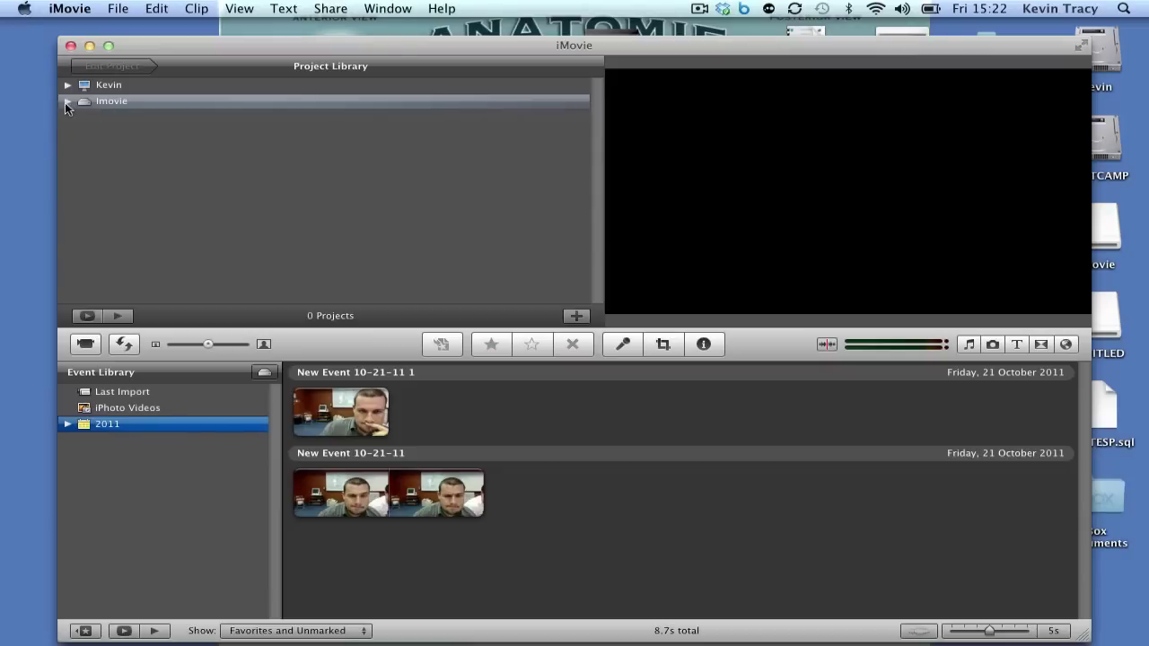
pyautogui.click(66, 100)
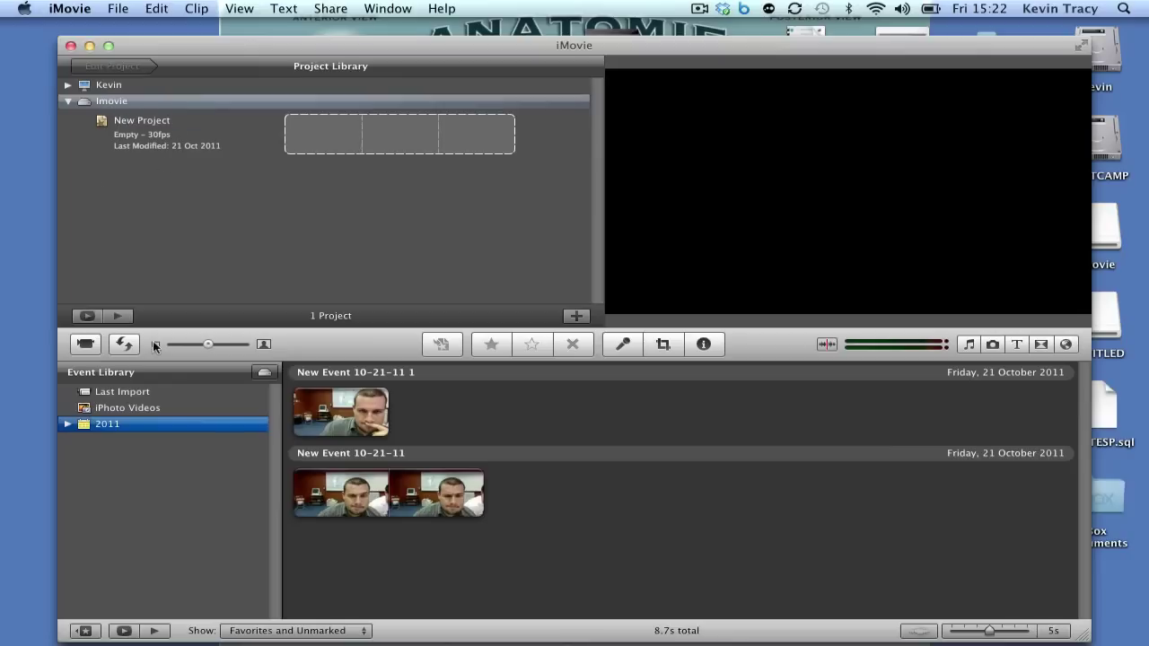
pyautogui.click(67, 424)
pyautogui.click(67, 424)
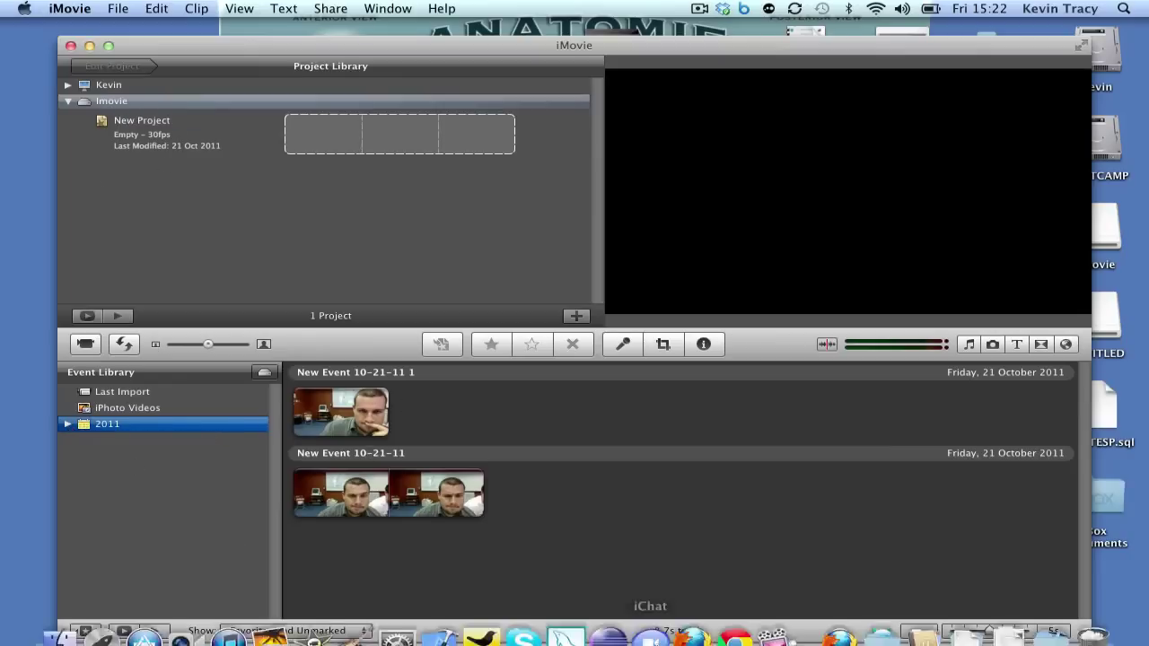
# Step: Launch Disk Utility from the Utilities folder on Launchpad's first page
pyautogui.moveTo(142, 629)
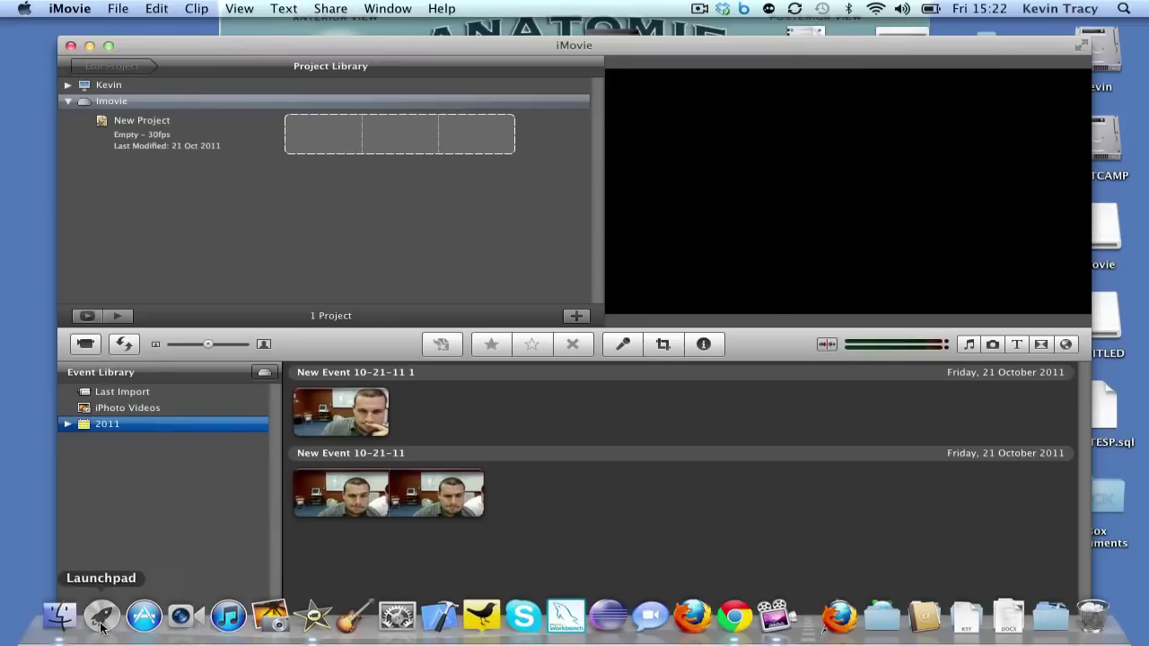
pyautogui.click(102, 618)
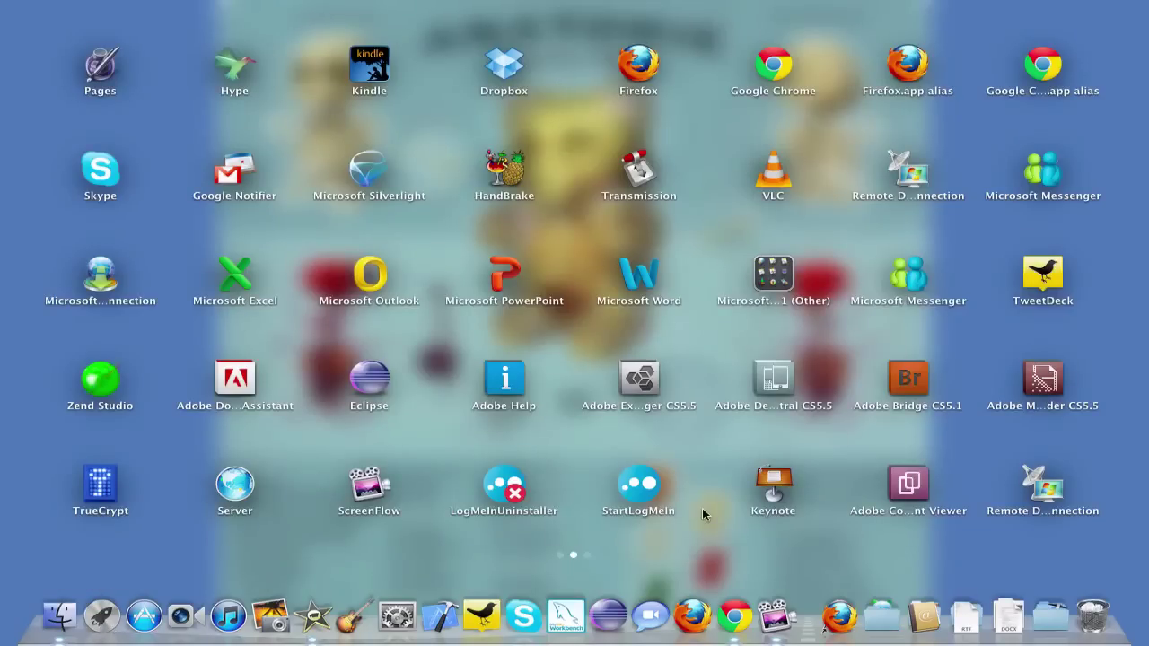
pyautogui.hscroll(-3, 657, 544)
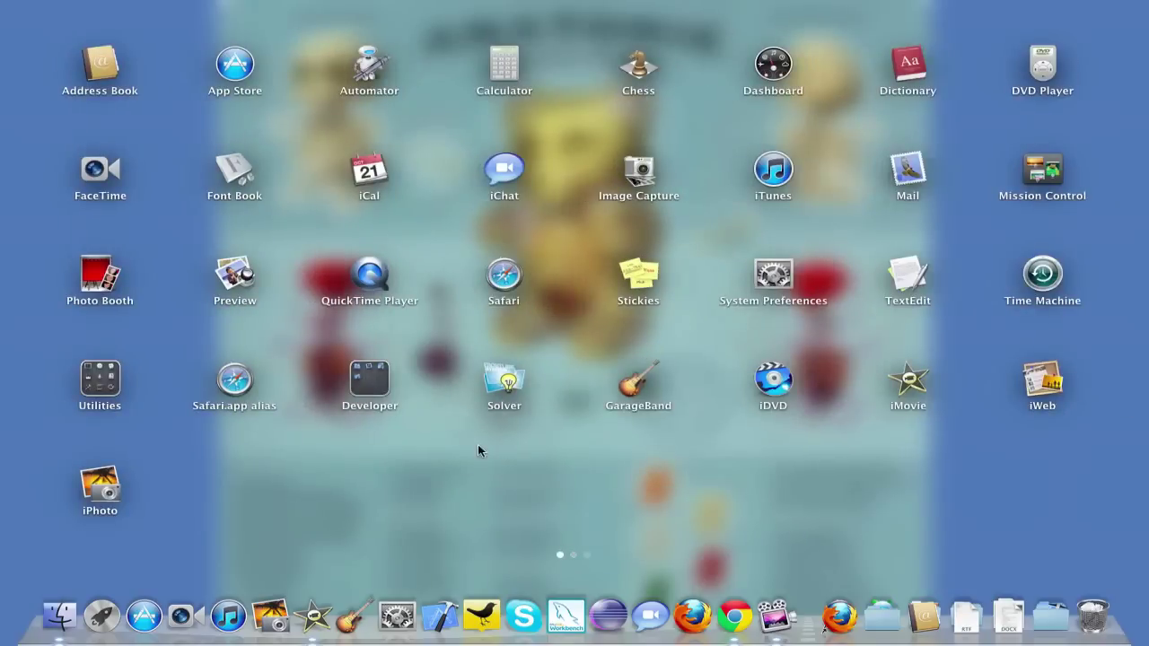
pyautogui.click(104, 379)
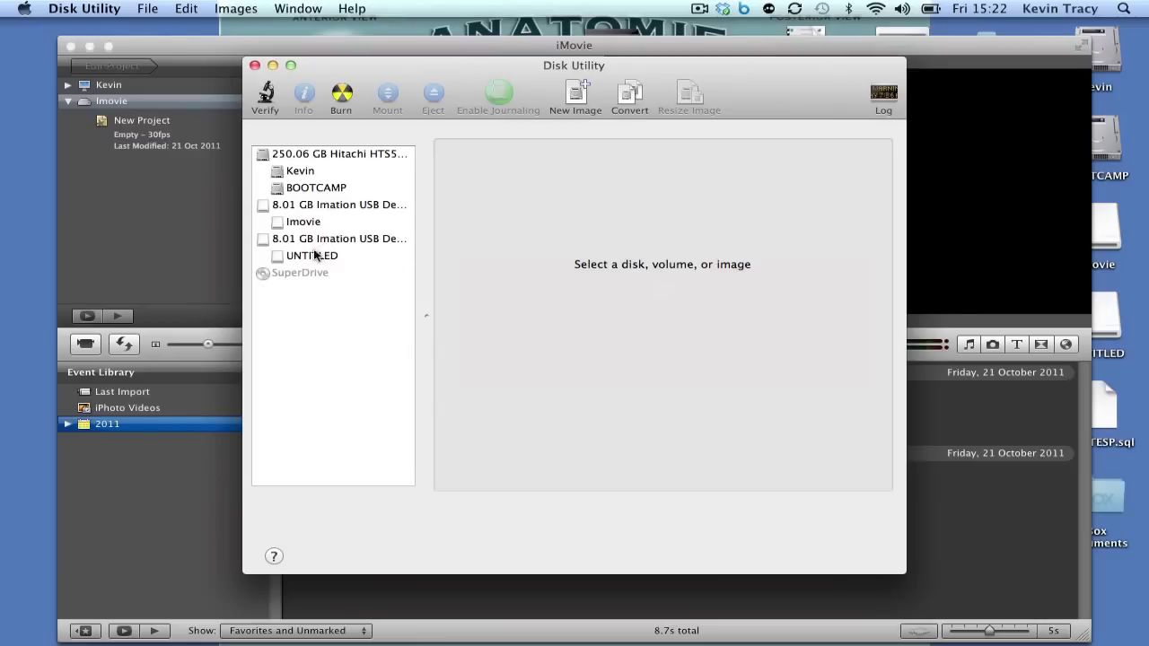
# Step: Set the USB drive's UNTITLED volume to erase as Mac OS Extended (Journaled), named Imovie2
pyautogui.click(318, 208)
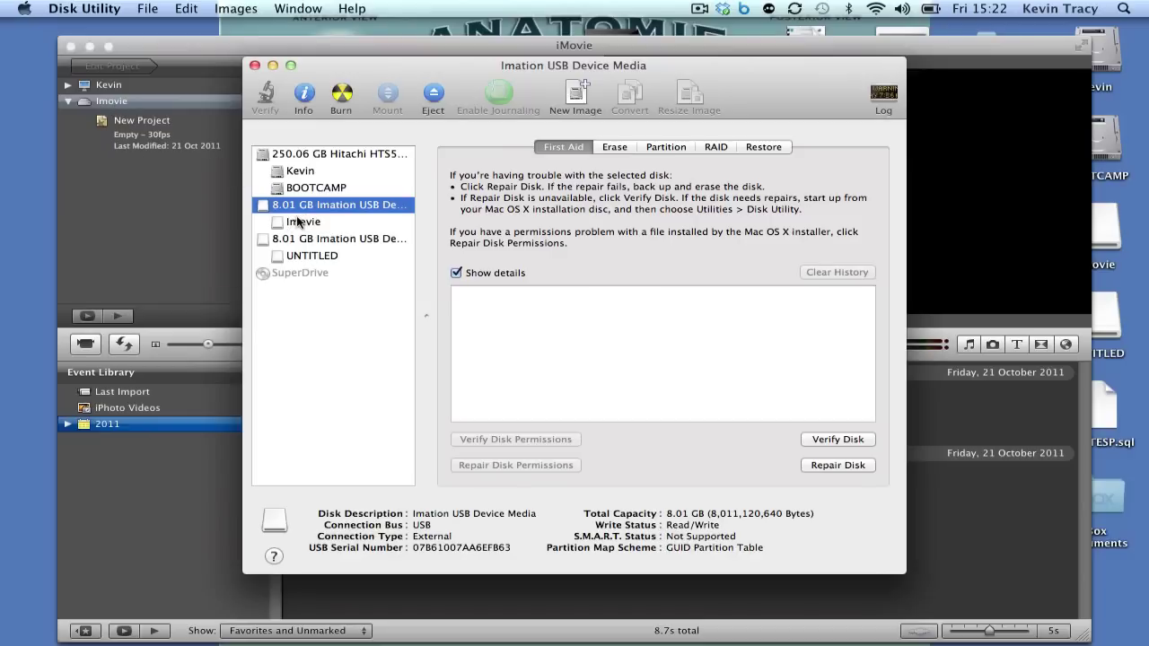
pyautogui.click(303, 258)
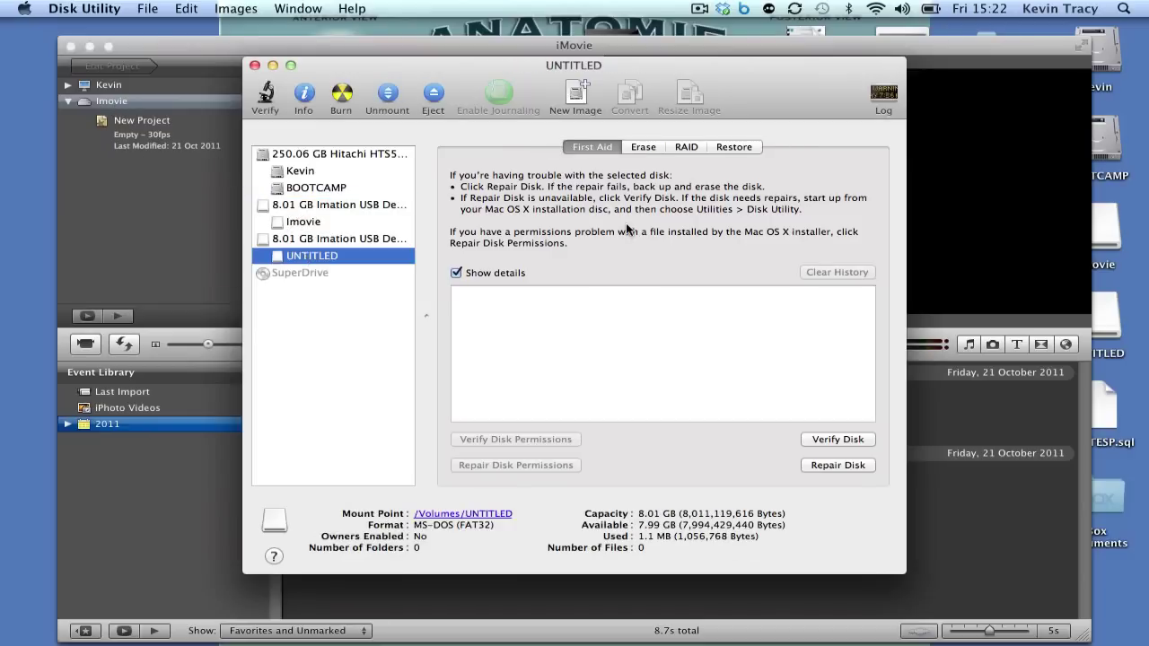
pyautogui.click(646, 149)
pyautogui.click(677, 307)
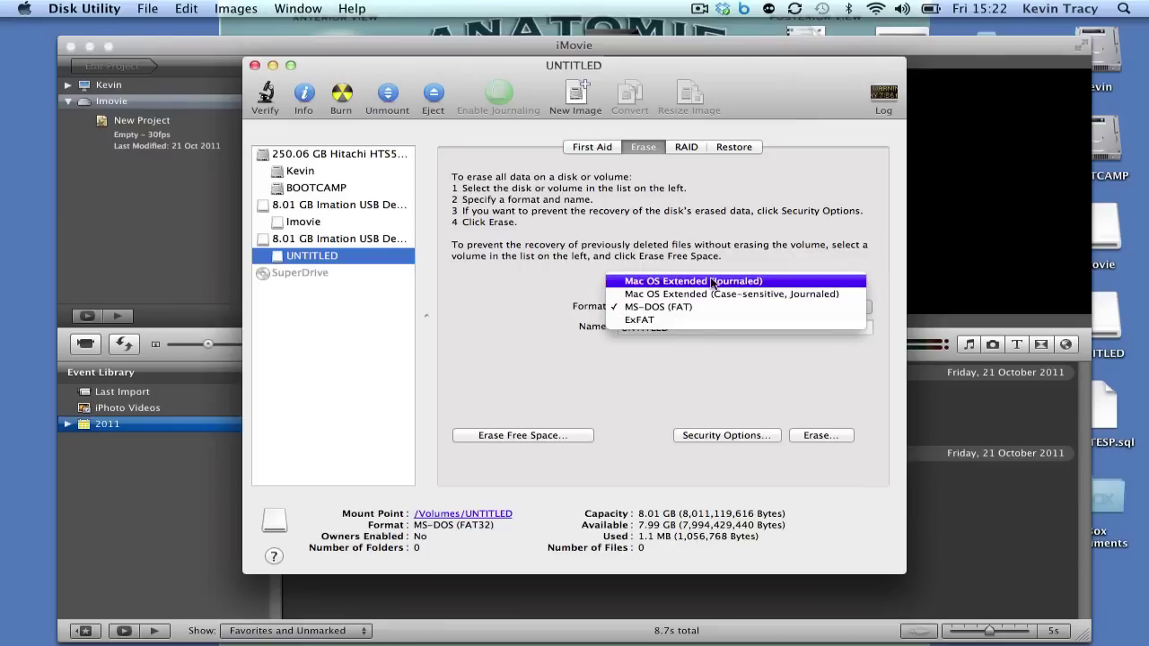
pyautogui.click(712, 282)
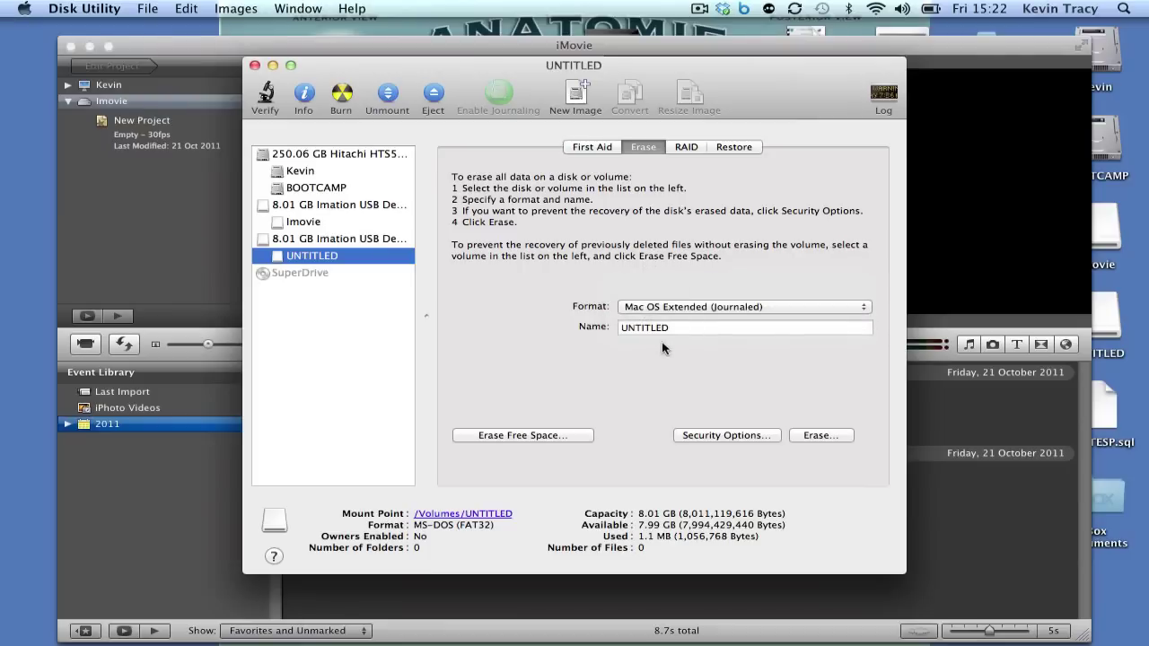
pyautogui.click(677, 326)
pyautogui.doubleClick(677, 326)
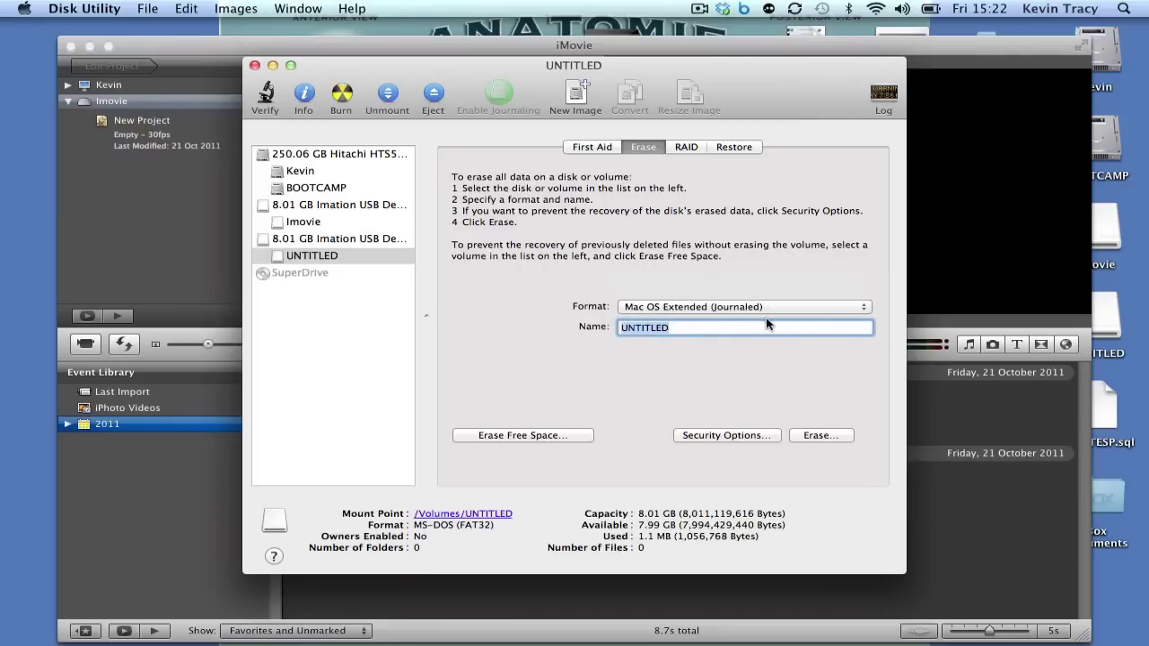
pyautogui.write('Imove')
# Step: Erase and confirm the UNTITLED partition so it becomes the Imovie2 volume
pyautogui.click(823, 436)
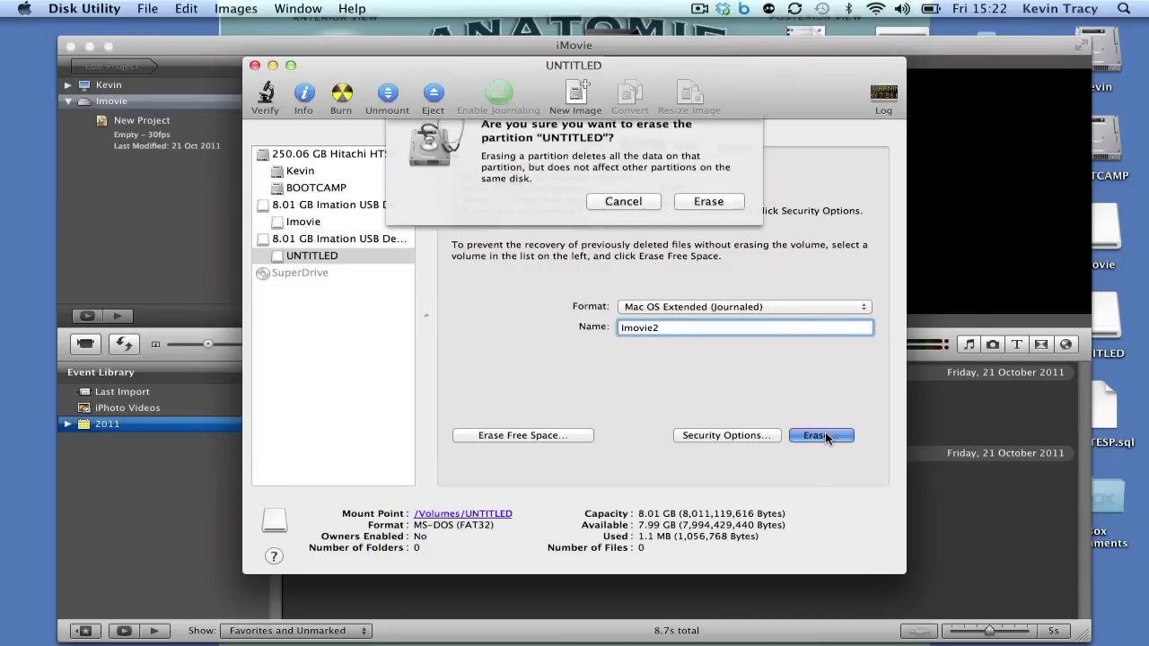
pyautogui.click(707, 218)
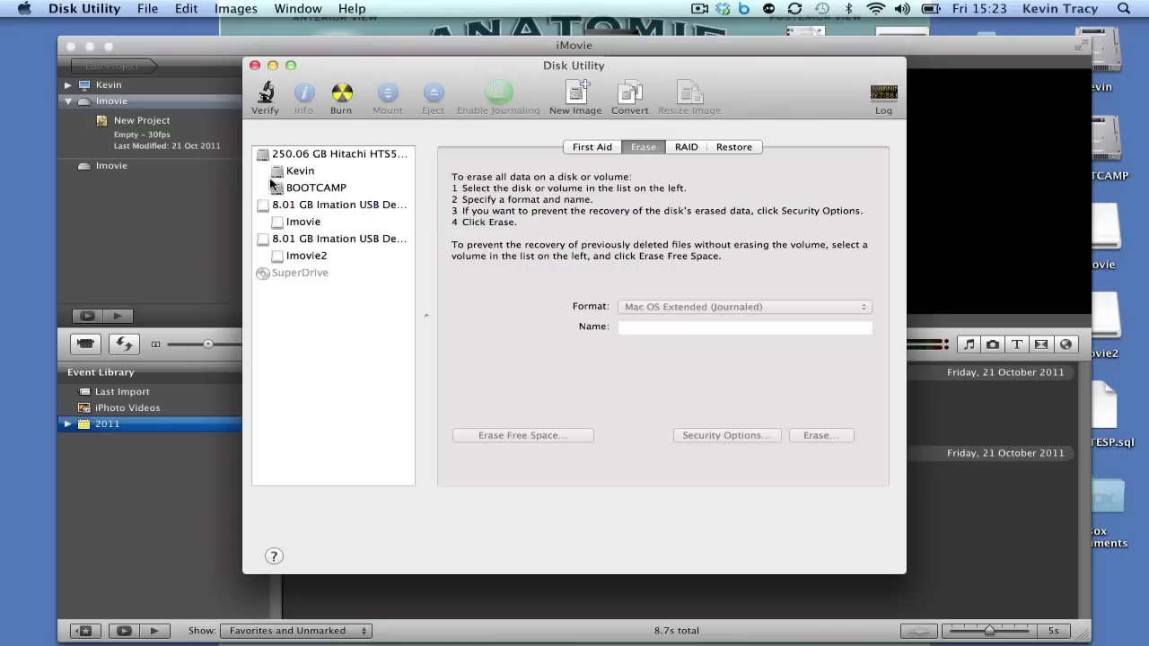
# Step: Close Disk Utility, select the empty second Imovie library, and expand the 2011 events
pyautogui.click(255, 65)
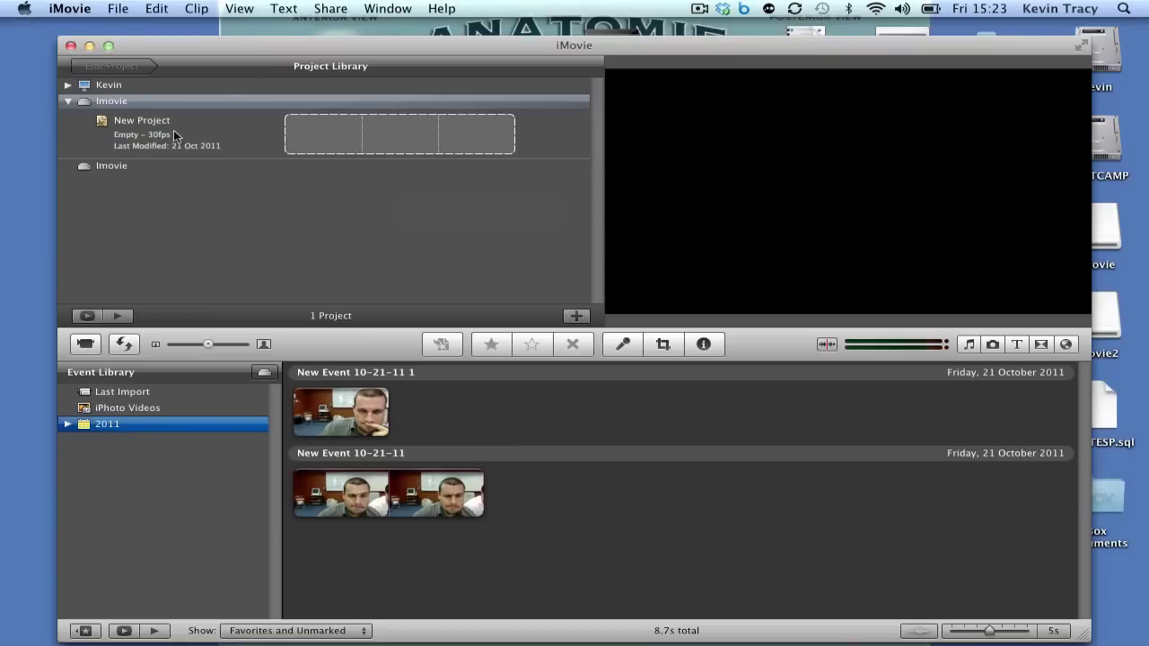
pyautogui.click(120, 166)
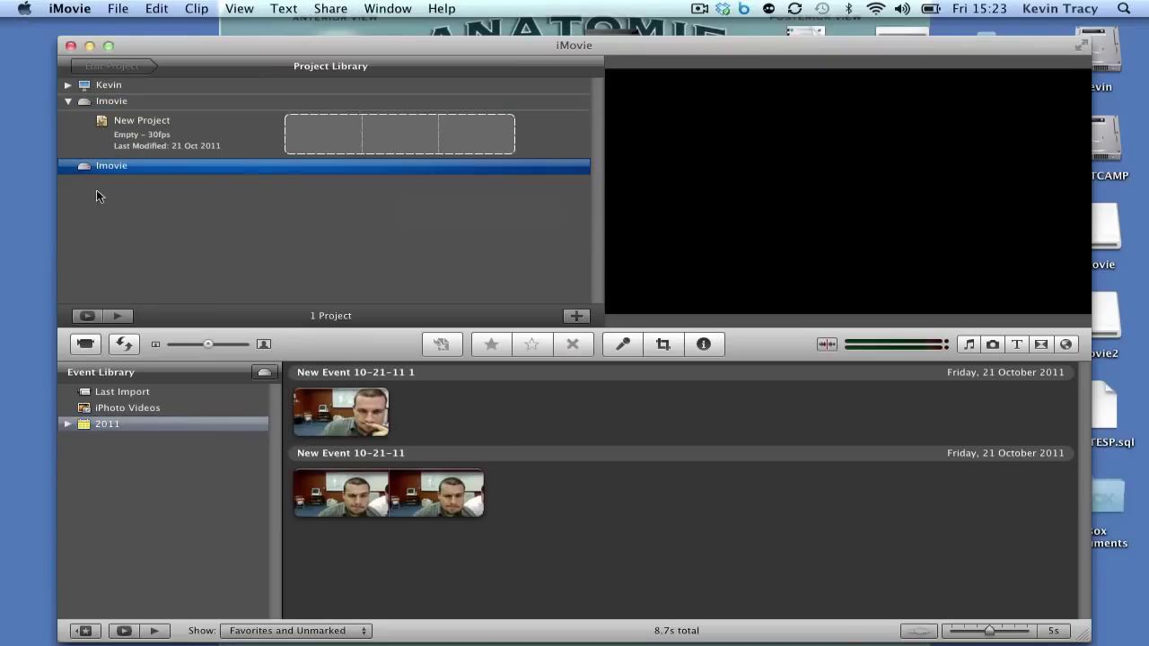
pyautogui.click(67, 424)
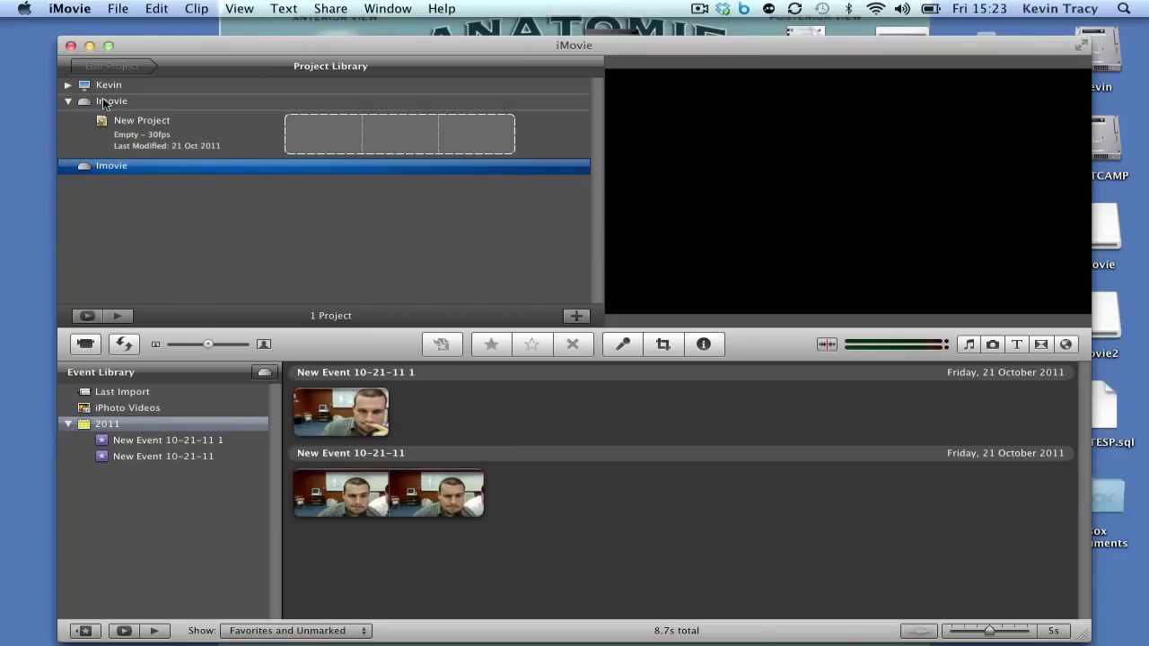
# Step: Copy My First Project from Kevin's library onto the second Imovie drive
pyautogui.click(90, 86)
pyautogui.click(67, 84)
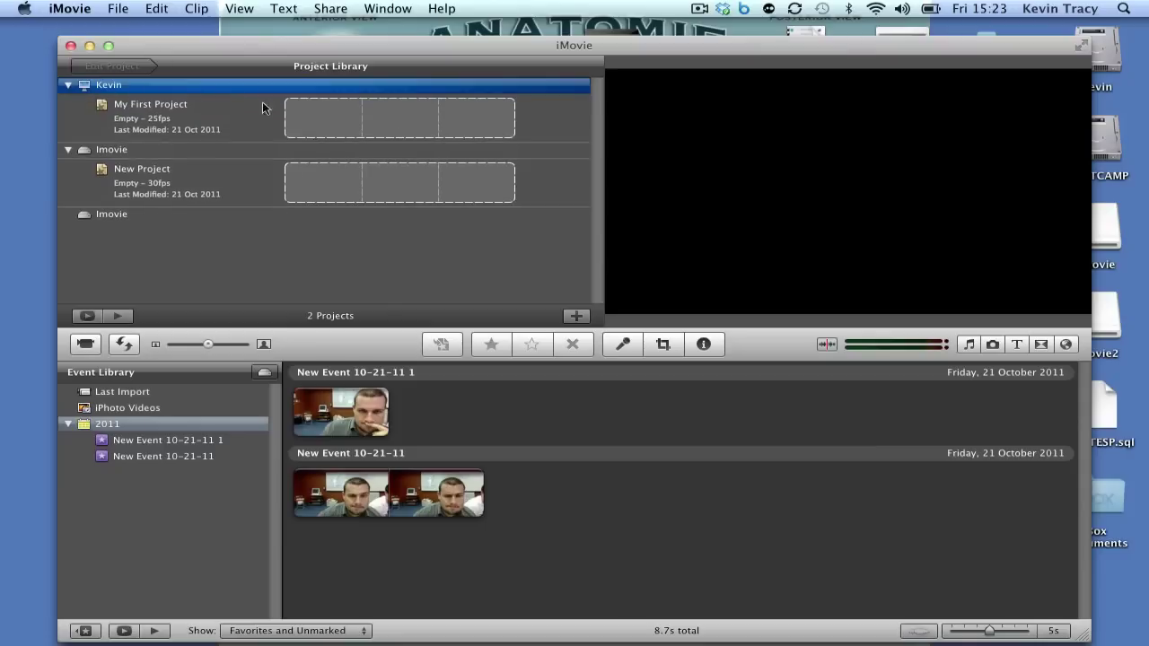
pyautogui.moveTo(139, 113); pyautogui.dragTo(122, 210)
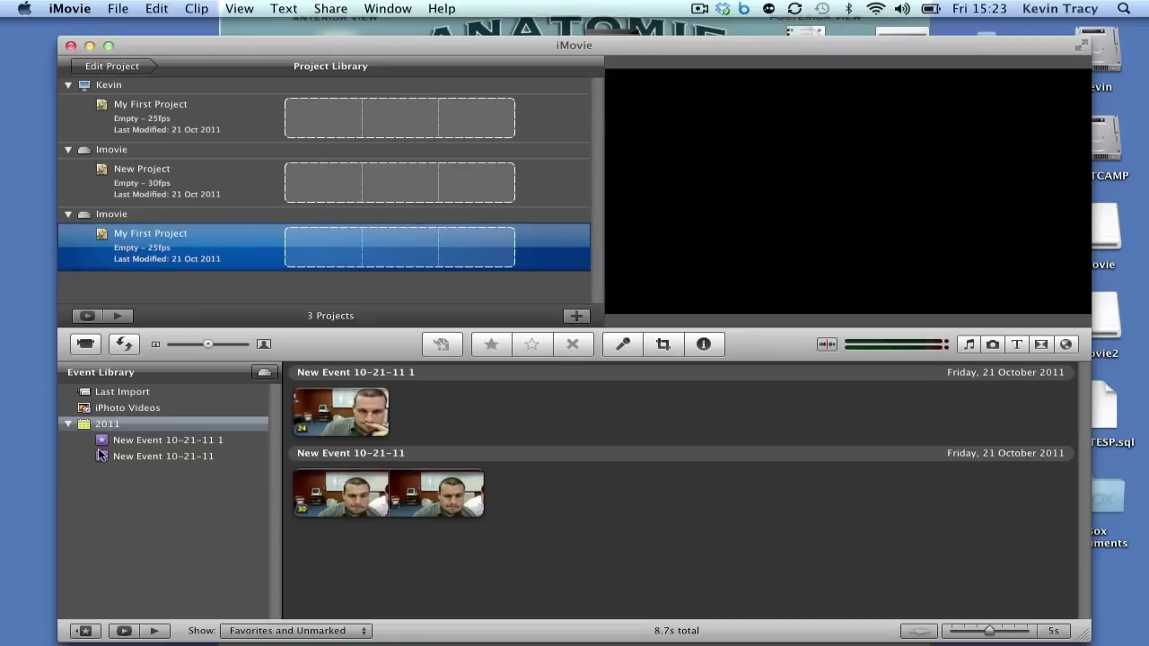
pyautogui.click(68, 425)
pyautogui.click(68, 425)
# Step: Group events by drive and copy New Event 10-21-11 1 onto the Imovie2 drive
pyautogui.click(264, 373)
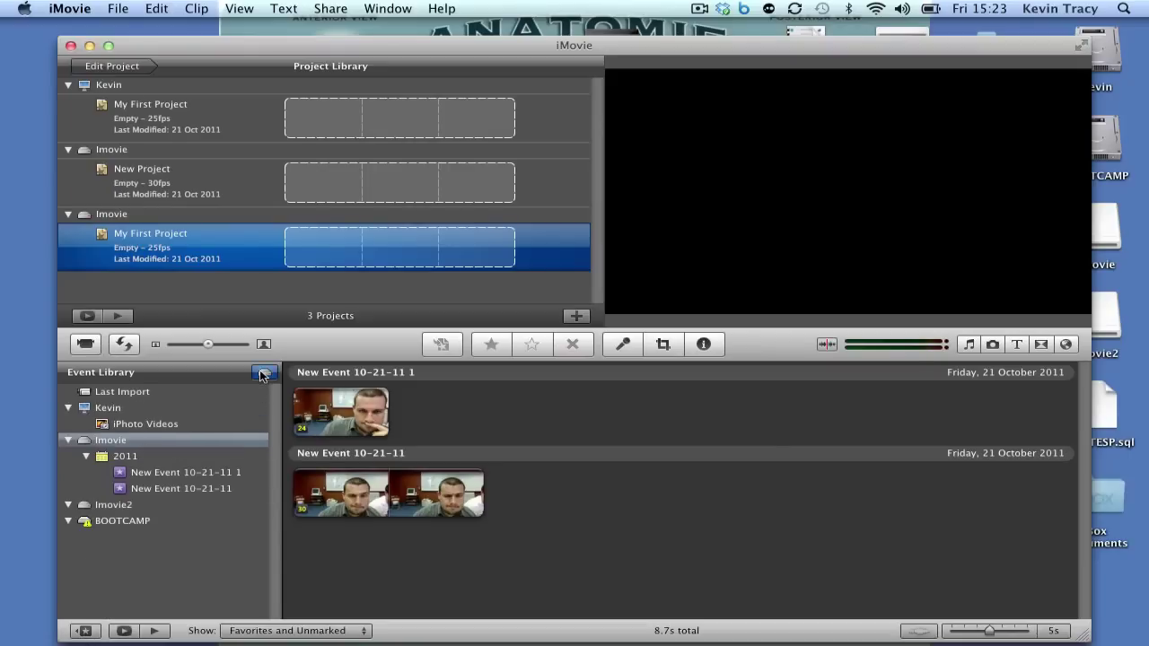
pyautogui.click(118, 521)
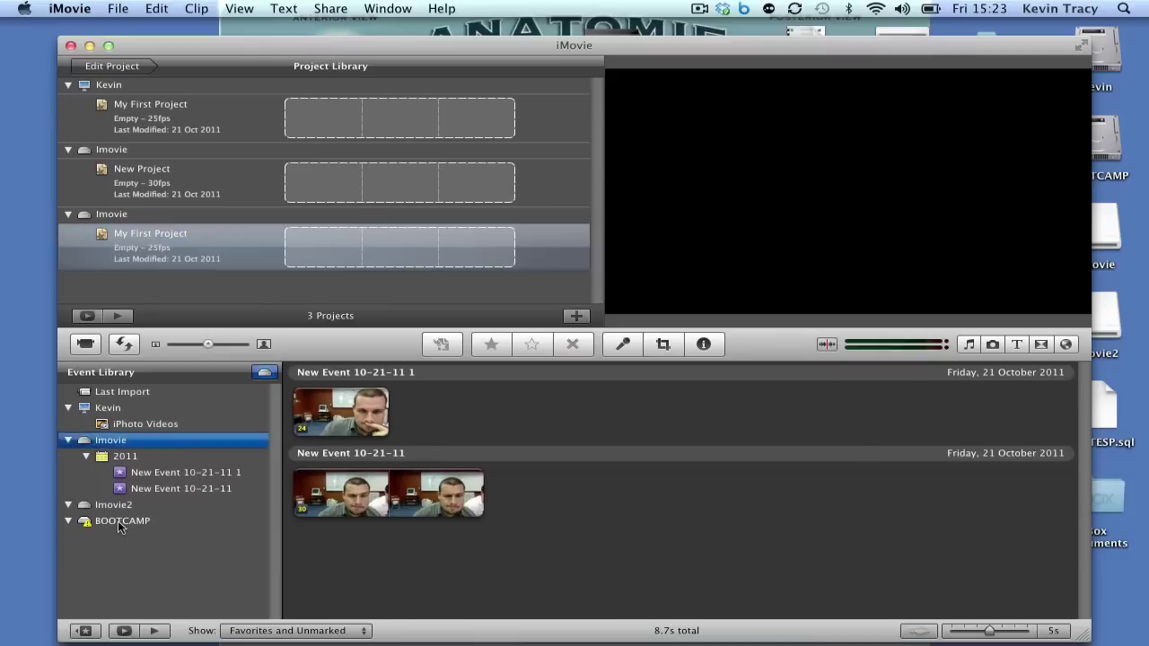
pyautogui.click(105, 507)
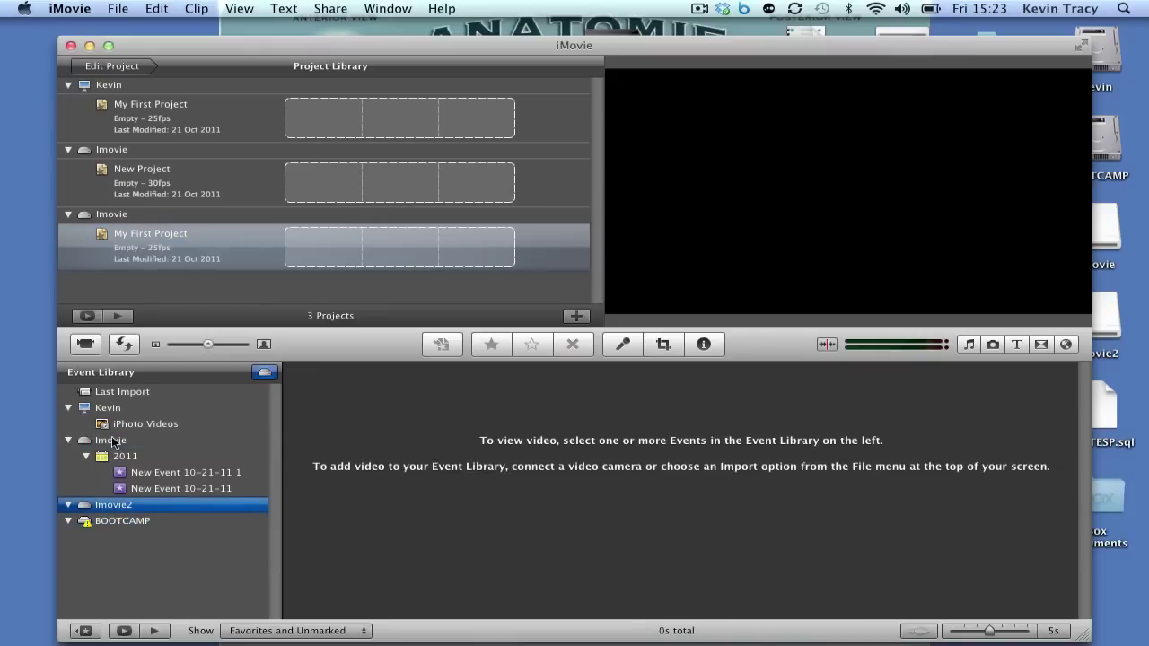
pyautogui.click(156, 472)
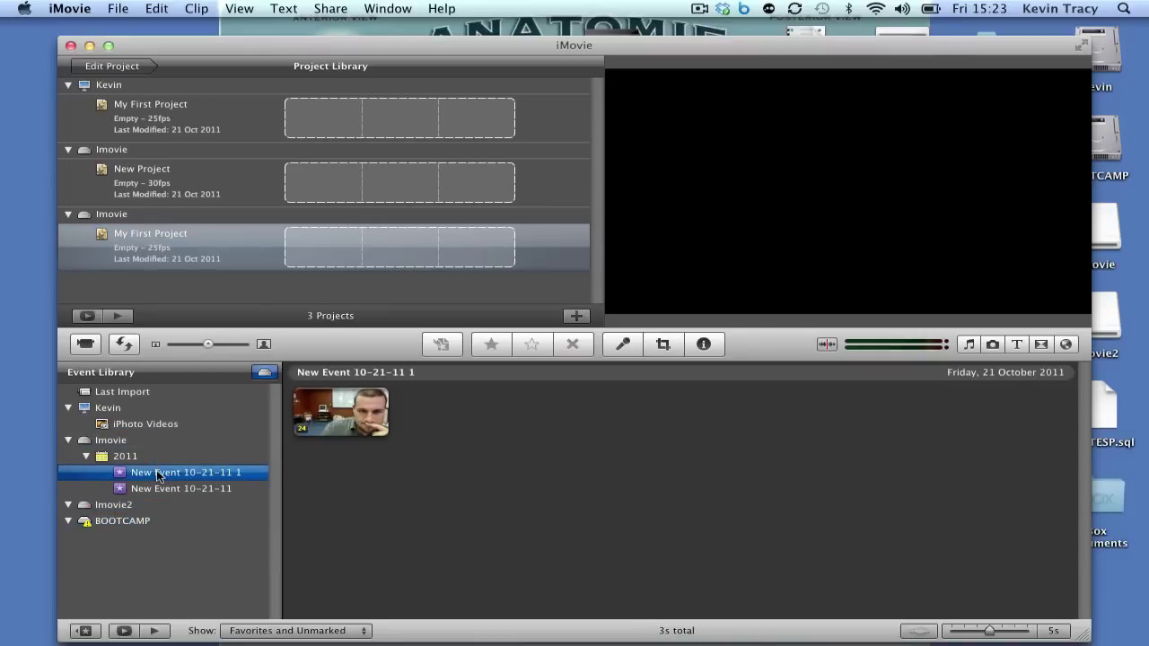
pyautogui.moveTo(155, 470); pyautogui.dragTo(115, 506)
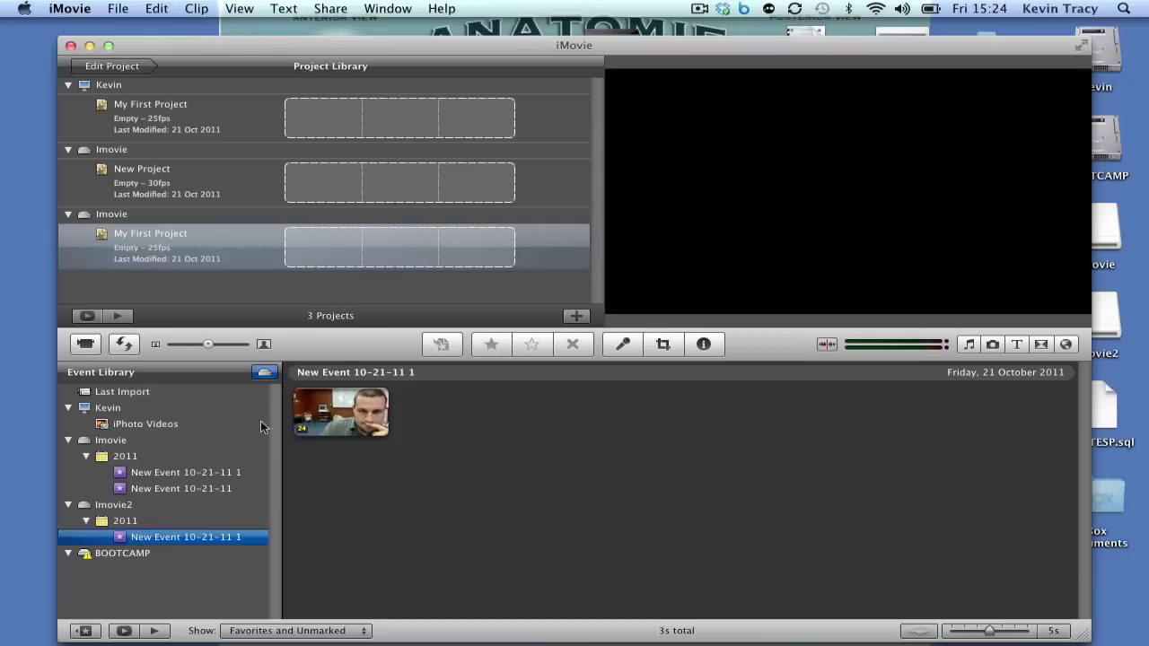
pyautogui.click(699, 8)
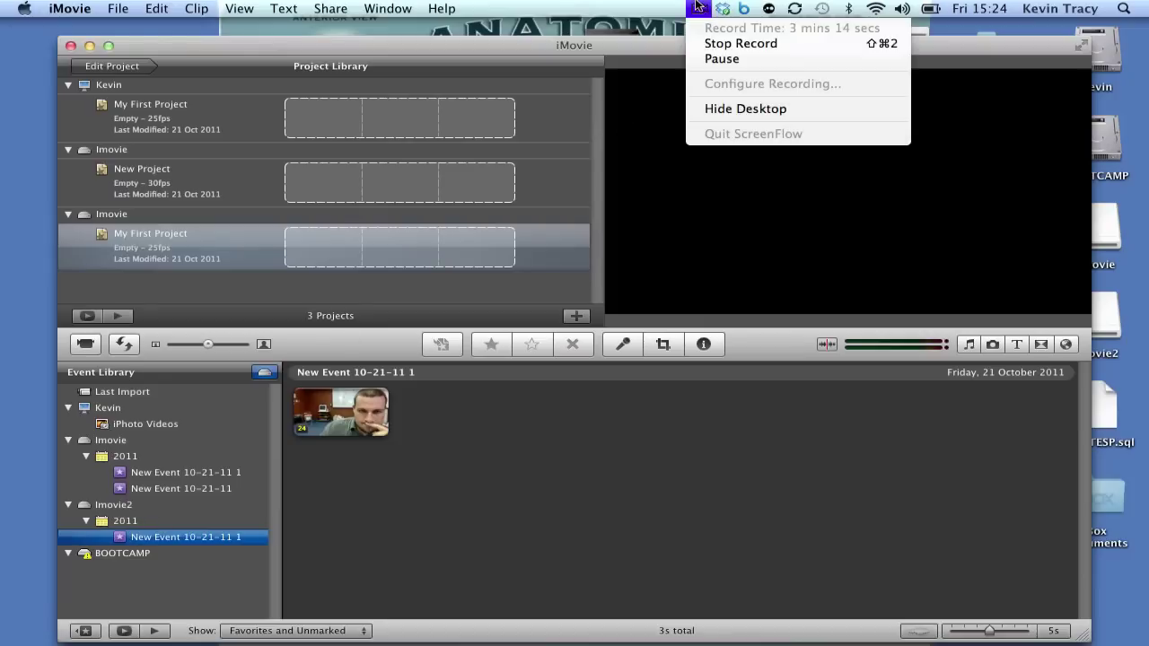
pyautogui.click(611, 43)
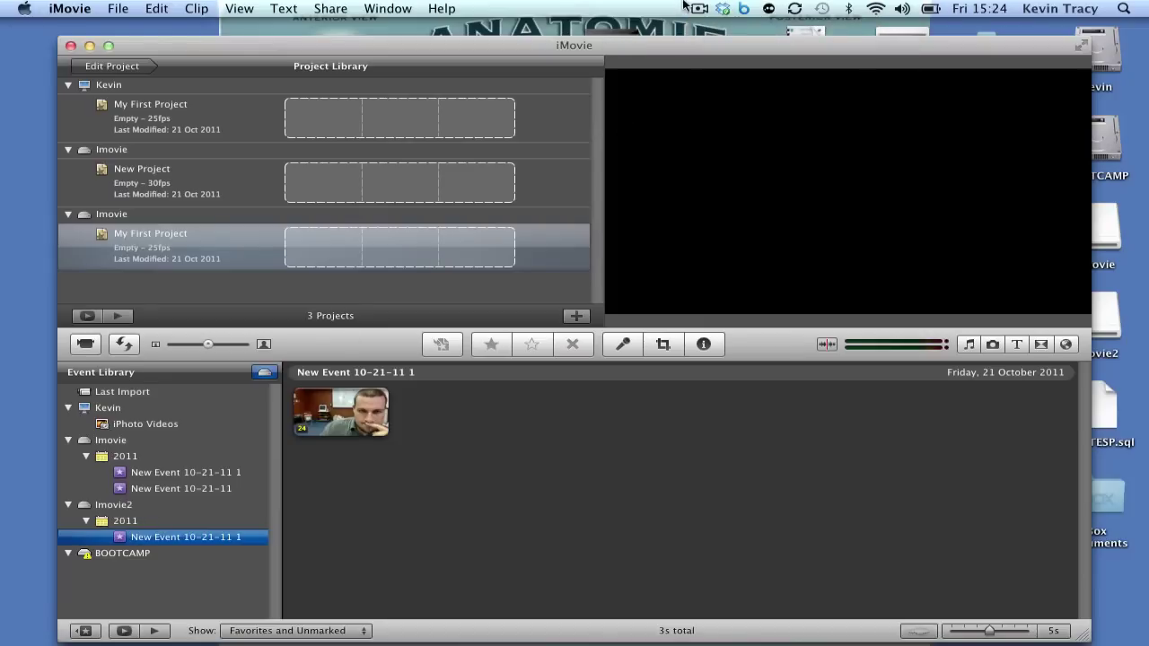
pyautogui.click(698, 8)
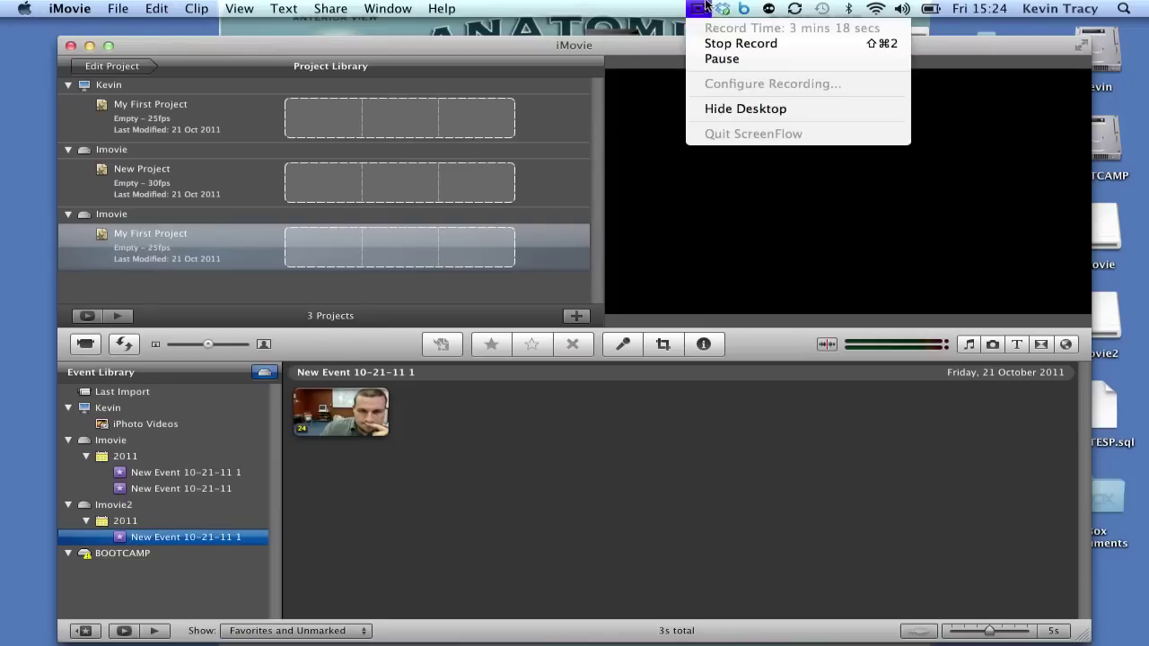
pyautogui.click(610, 54)
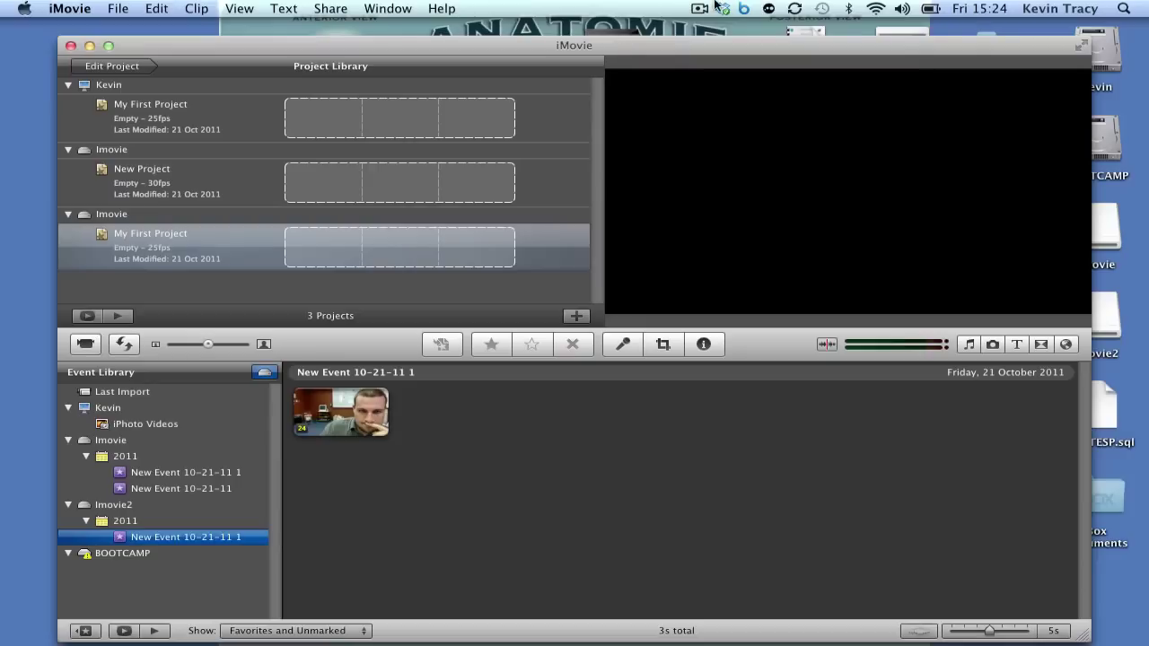
pyautogui.click(700, 8)
pyautogui.click(595, 44)
pyautogui.click(699, 8)
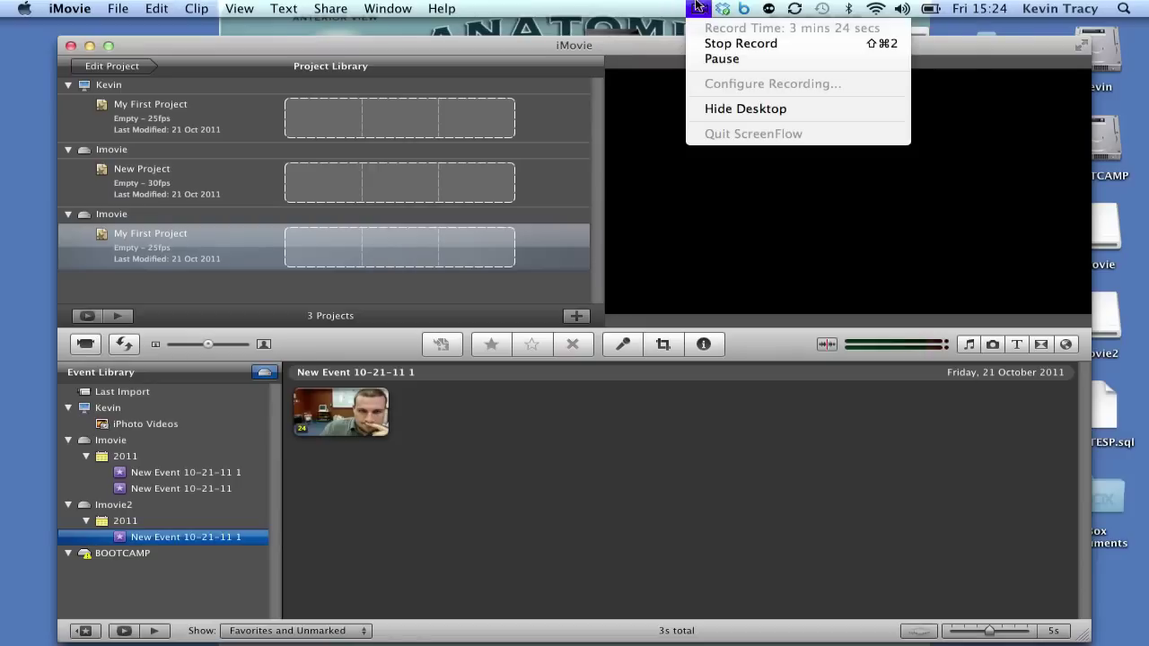